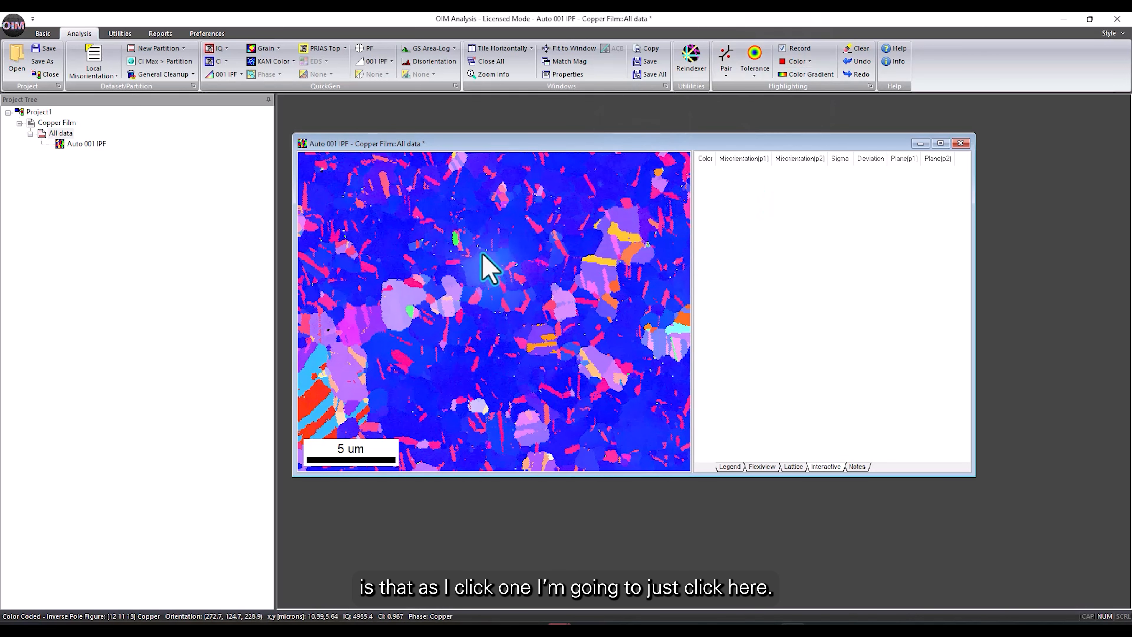
Measure the misorientation between two neighbouring points in the blue region of the copper map and review the interactive view's display parameters.
{"action": "mouse_move", "coordinate": [477, 261]}
{"action": "left_mouse_down"}
{"action": "mouse_move", "coordinate": [508, 259]}
{"action": "mouse_move", "coordinate": [455, 277]}
{"action": "mouse_move", "coordinate": [506, 243]}
{"action": "mouse_move", "coordinate": [497, 262]}
{"action": "left_mouse_up"}
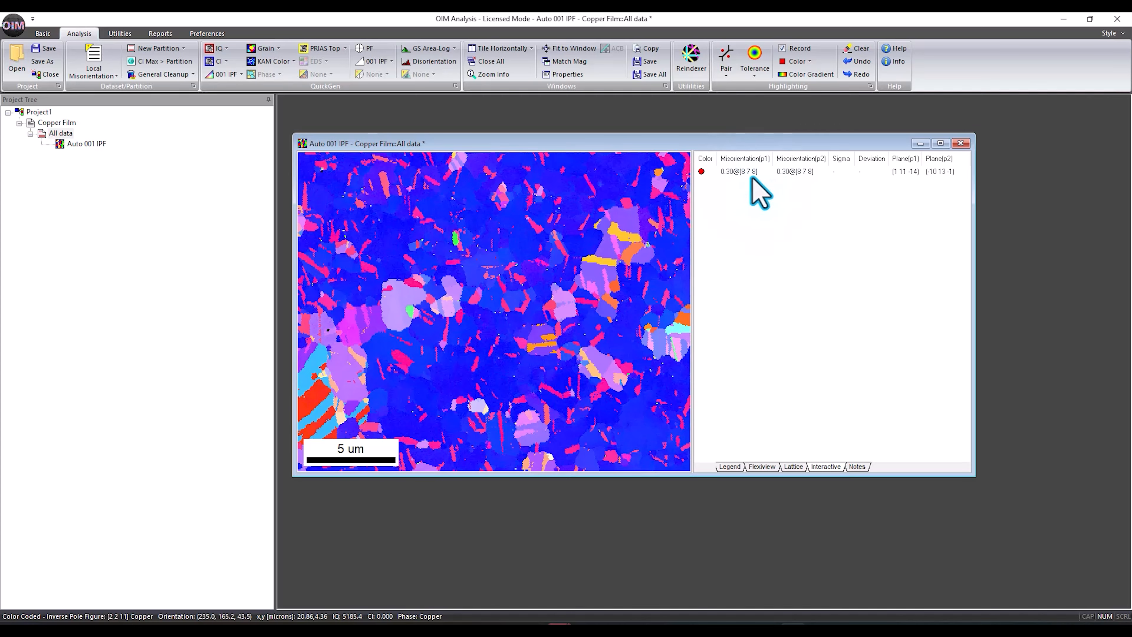
{"action": "right_click", "coordinate": [766, 251]}
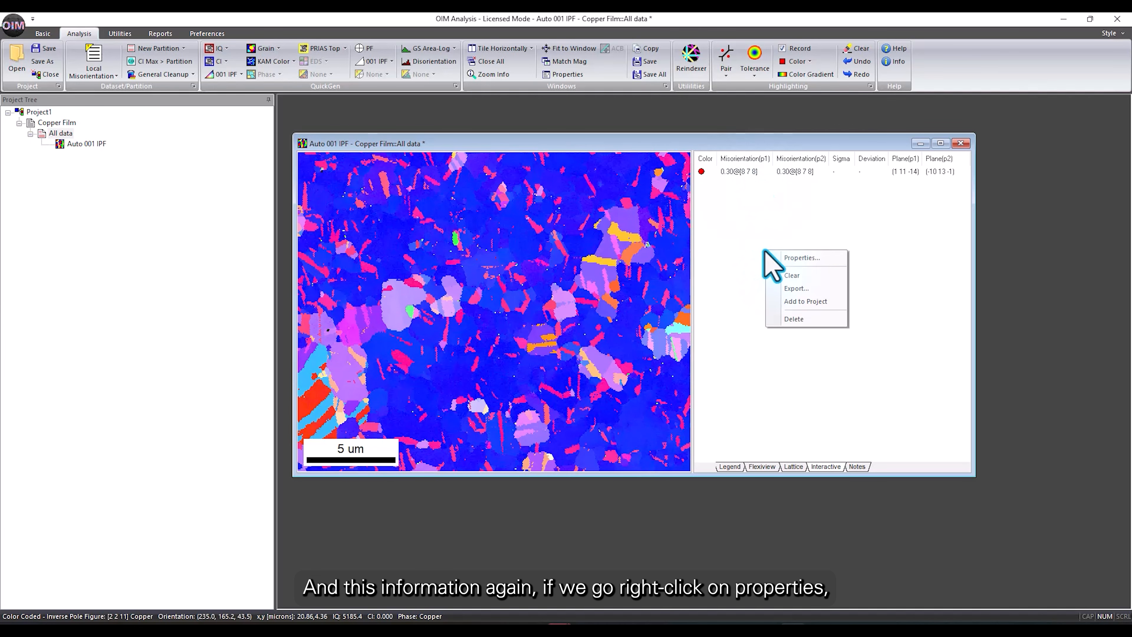
{"action": "left_click", "coordinate": [807, 257]}
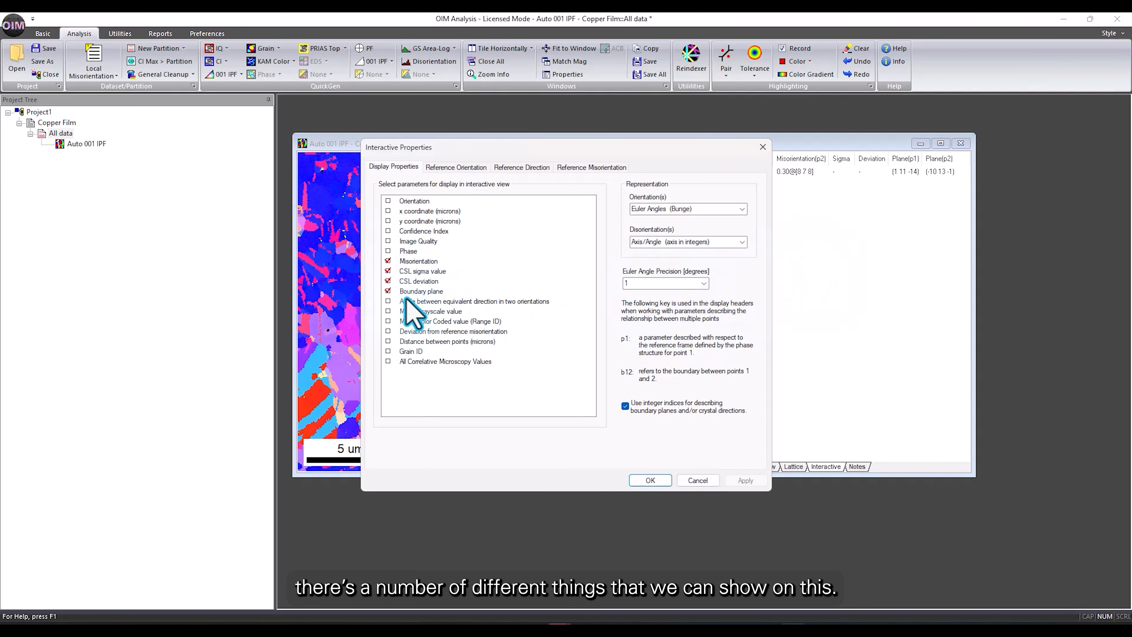
{"action": "left_click", "coordinate": [651, 480]}
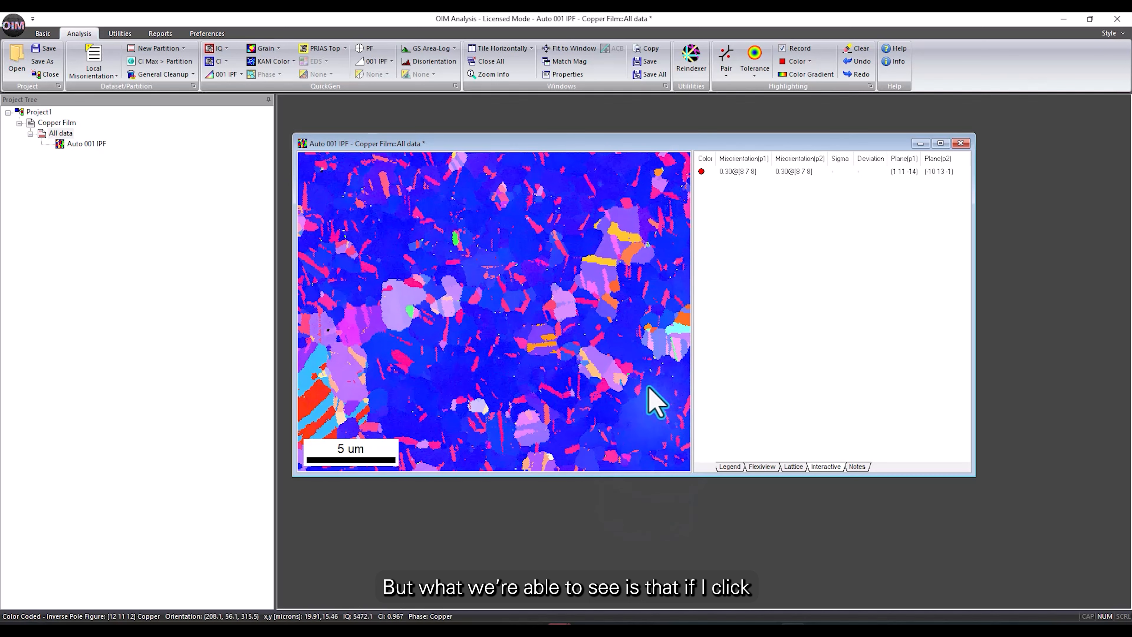
Measure point-pair misorientations on the copper map across the parallel colored bands, within one purple grain, and at other color boundaries.
{"action": "left_click", "coordinate": [388, 322]}
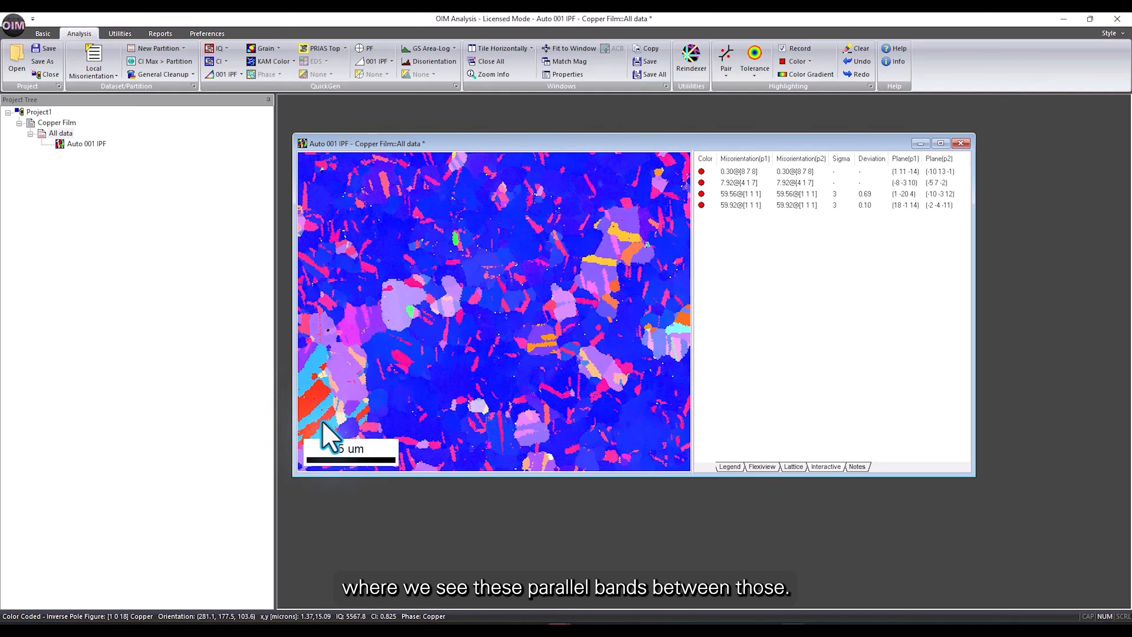
{"action": "left_click", "coordinate": [330, 408]}
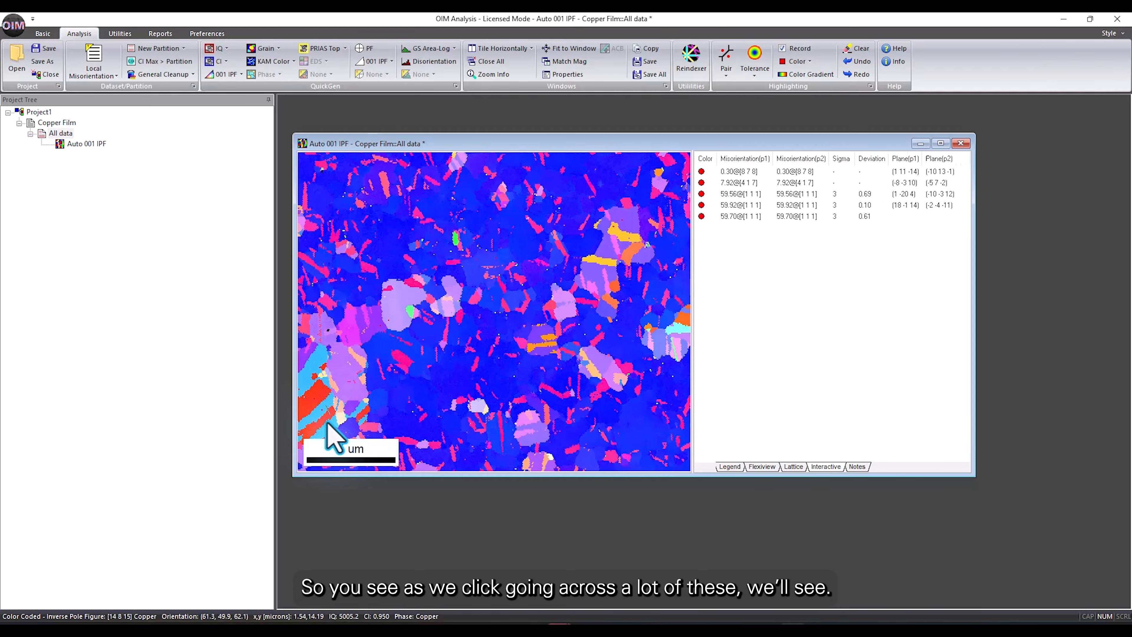
{"action": "left_click", "coordinate": [351, 416]}
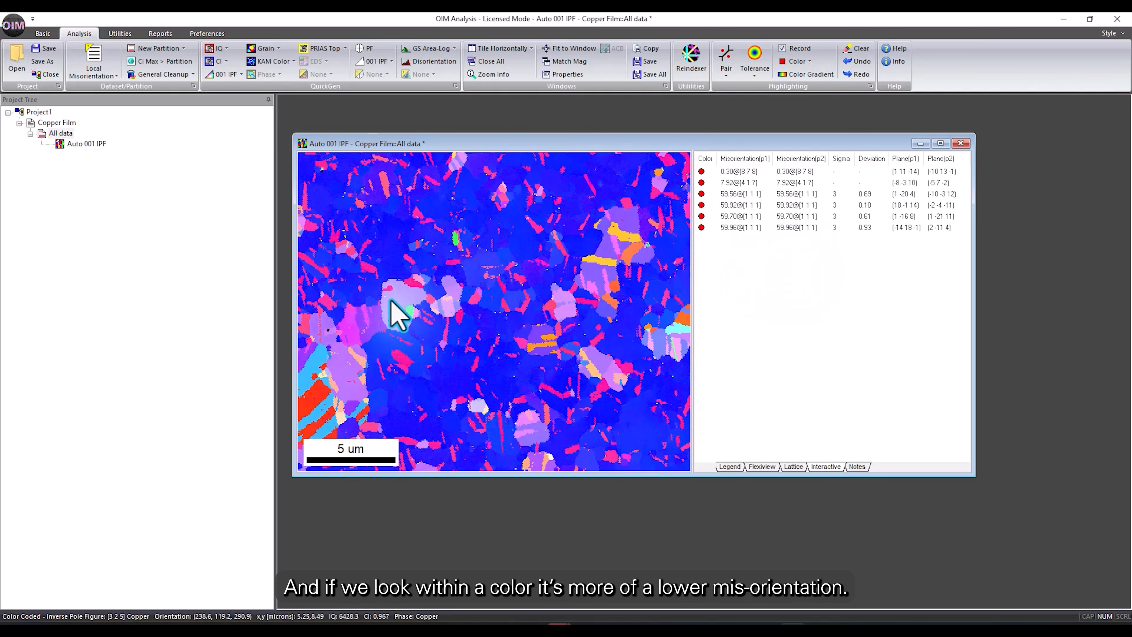
{"action": "left_click", "coordinate": [397, 321]}
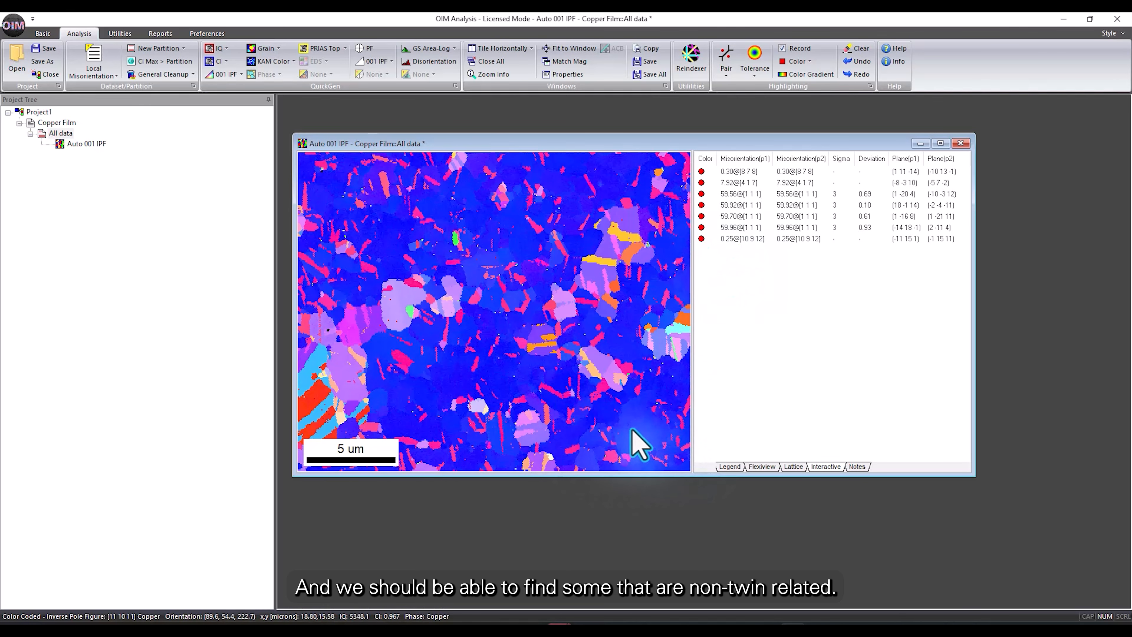
{"action": "left_click", "coordinate": [621, 412]}
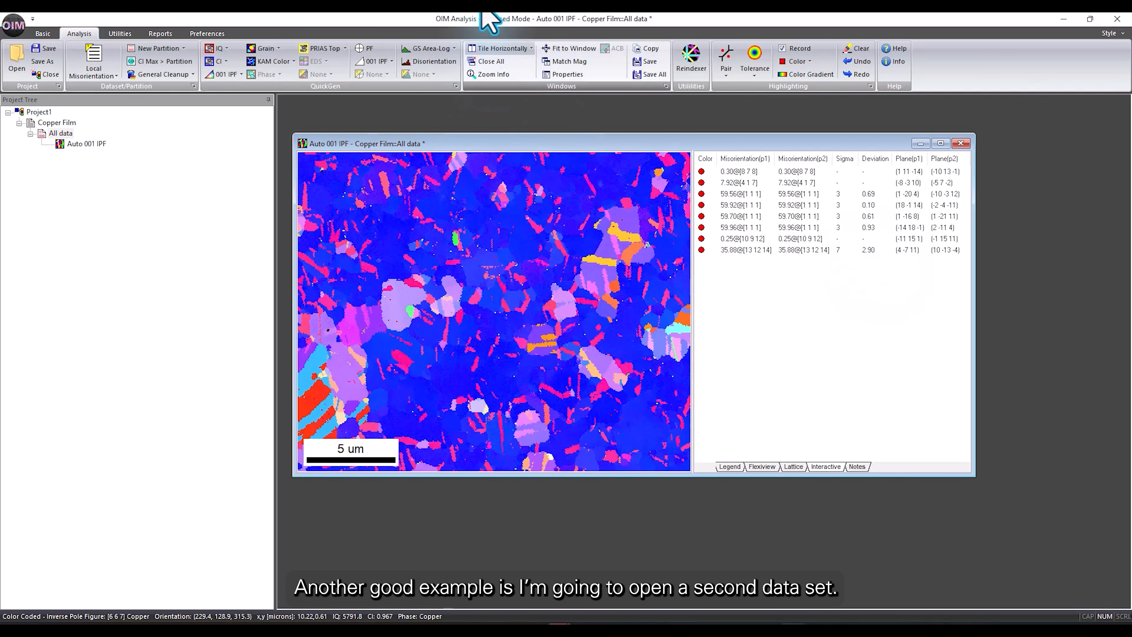
Close the copper map, open the SCC Crack.osc sample scan, and dismiss its summary window.
{"action": "left_click", "coordinate": [961, 143]}
{"action": "left_click", "coordinate": [638, 348]}
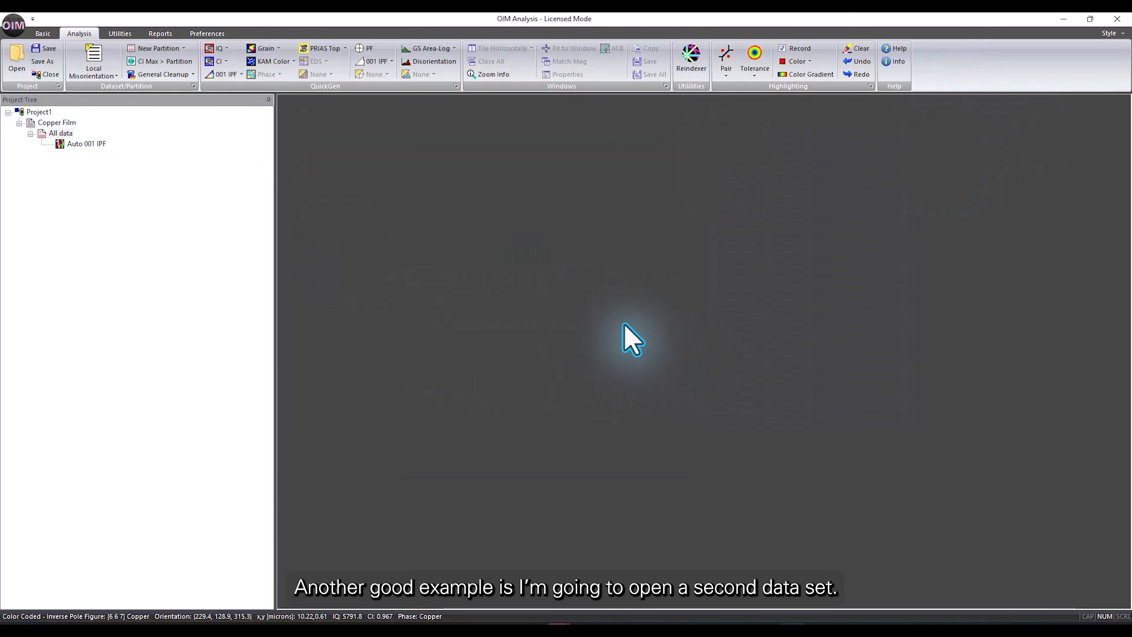
{"action": "left_click", "coordinate": [14, 53]}
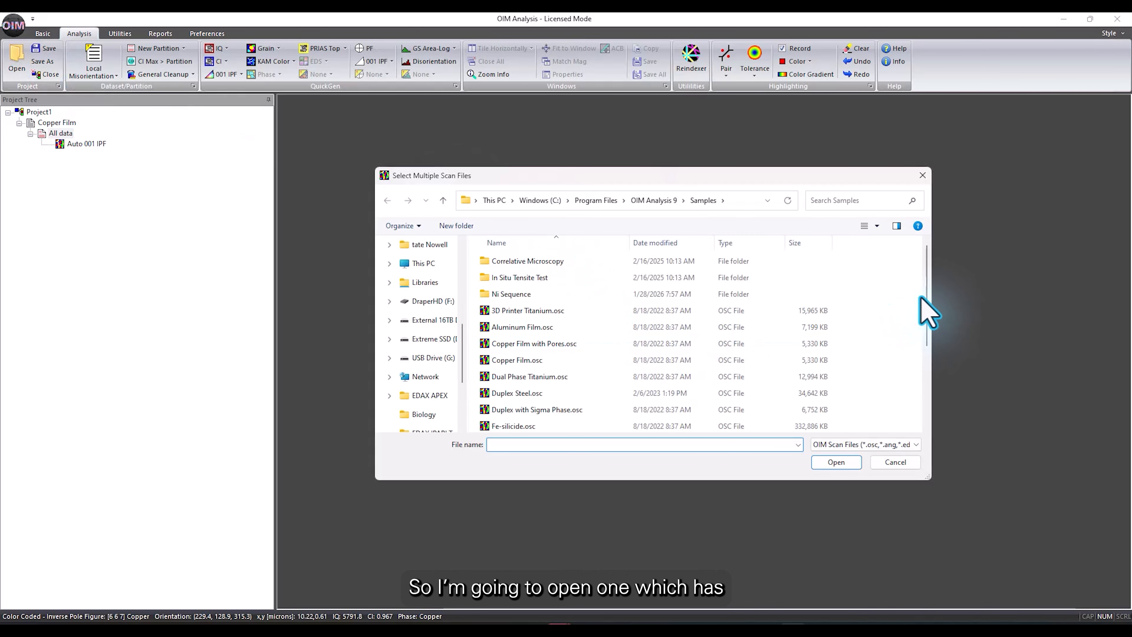
{"action": "left_click_drag", "start_coordinate": [927, 300], "coordinate": [919, 439]}
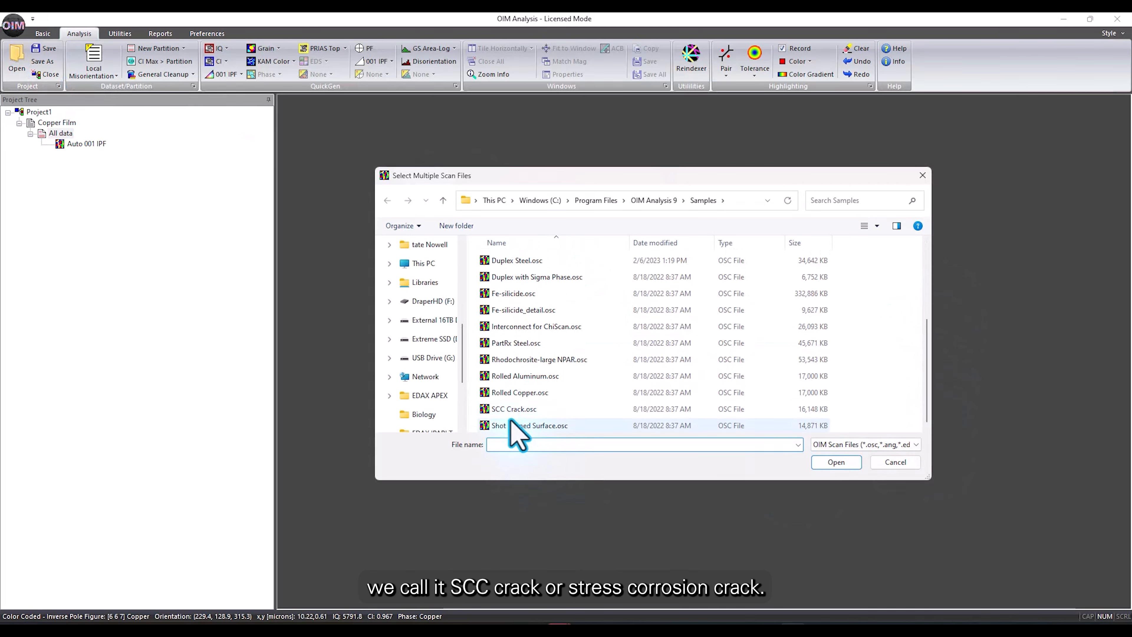
{"action": "double_click", "coordinate": [517, 409]}
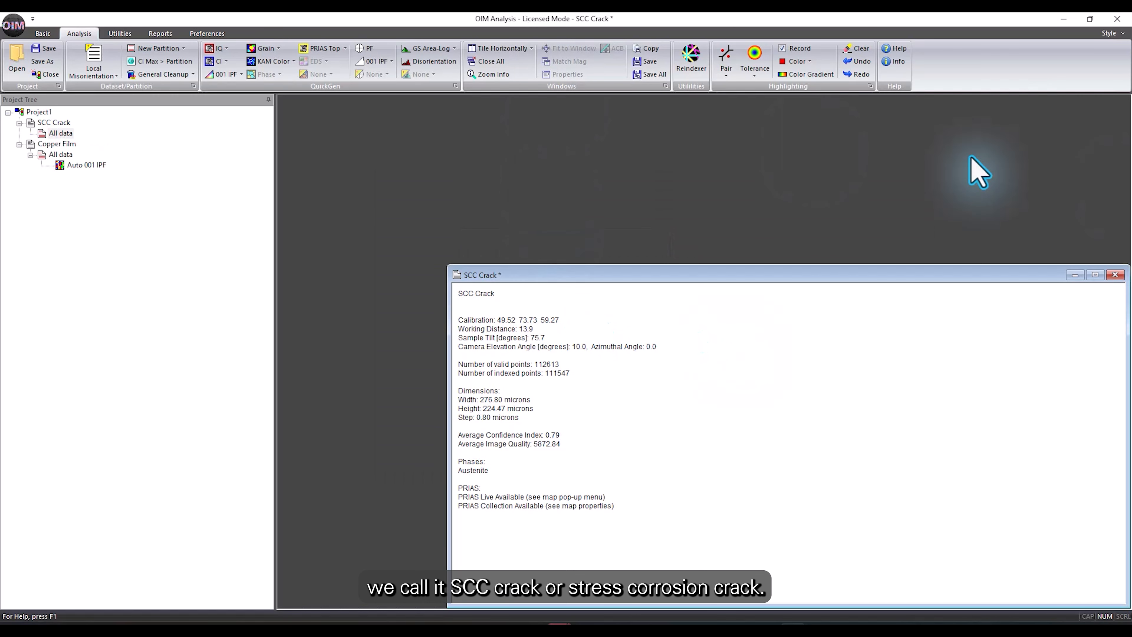
{"action": "left_click", "coordinate": [1116, 275]}
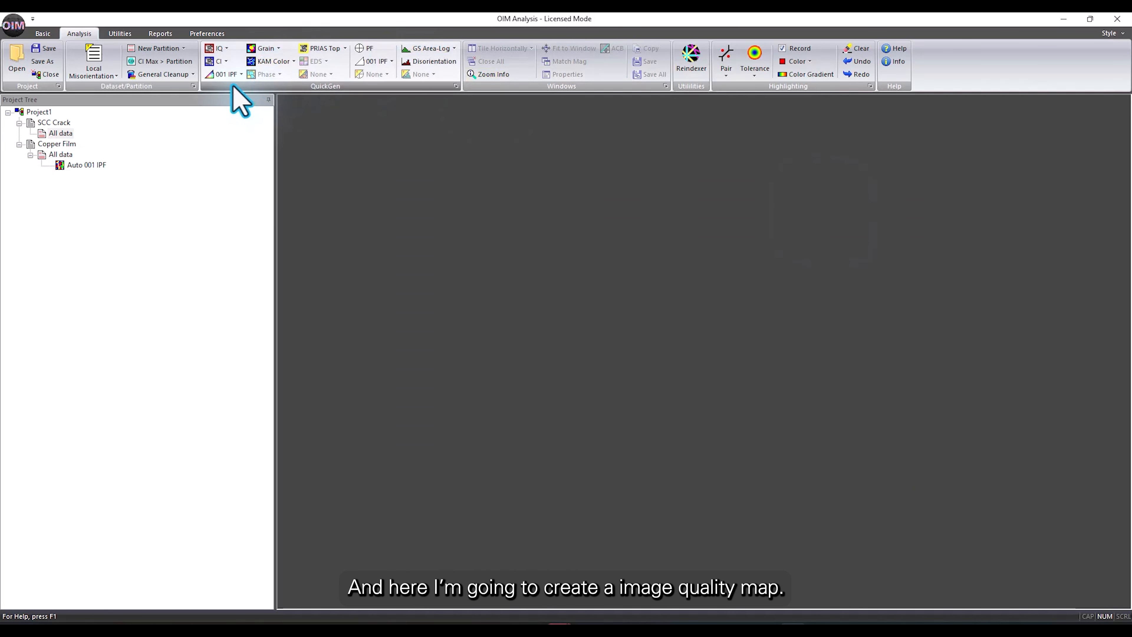
Generate an image quality map of the SCC Crack data, pick a point pair across the crack, and show the interactive data.
{"action": "left_click", "coordinate": [216, 48]}
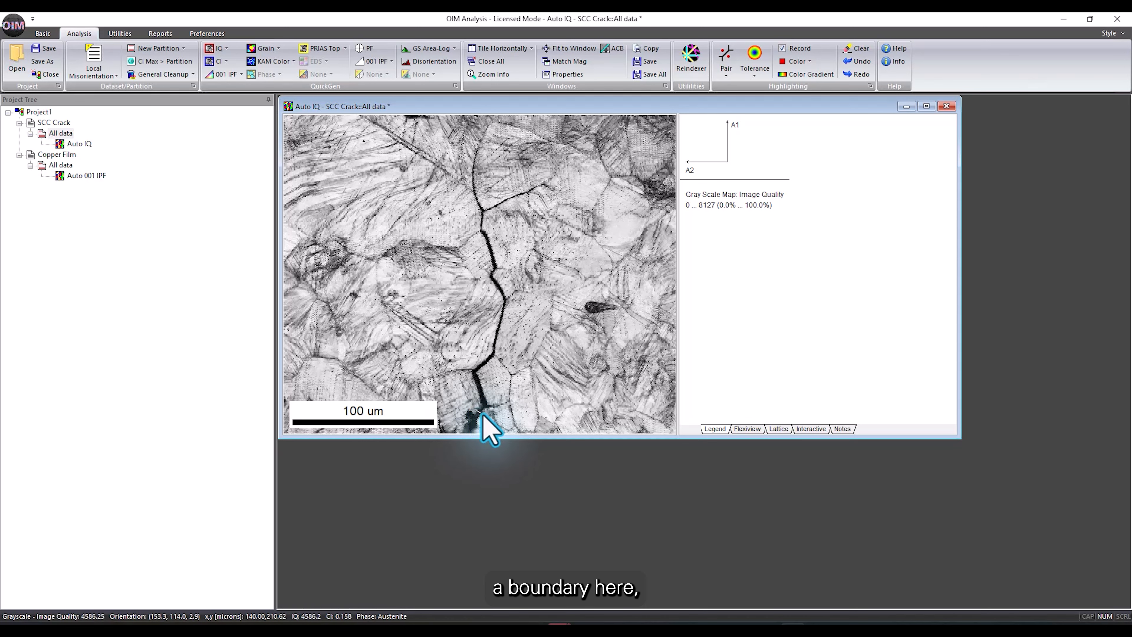
{"action": "left_click", "coordinate": [473, 394]}
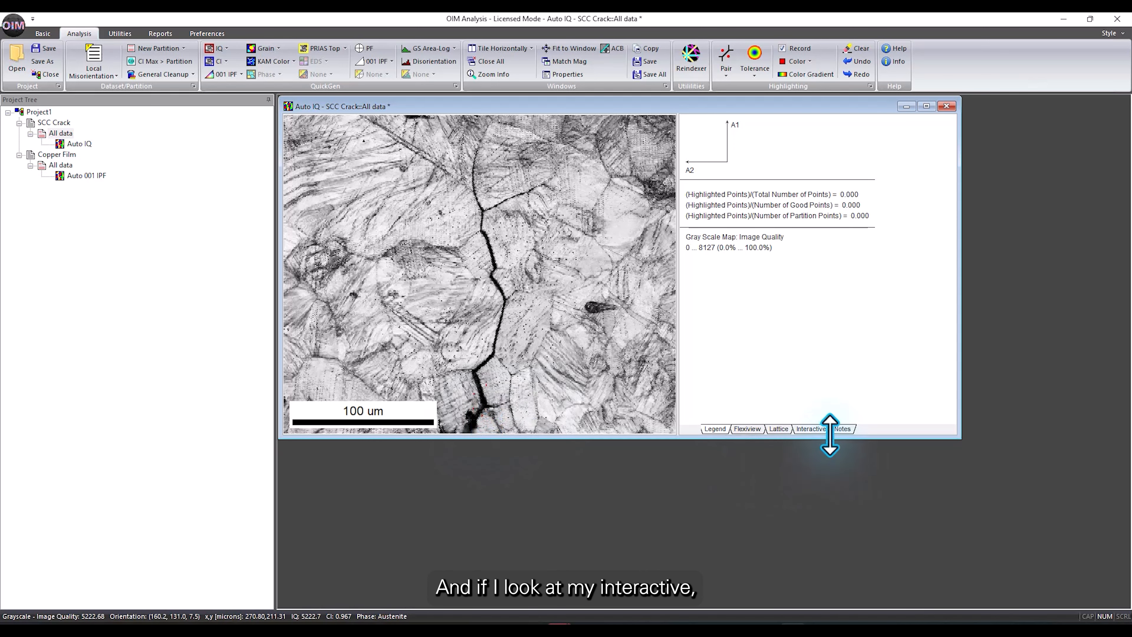
{"action": "left_click", "coordinate": [816, 429]}
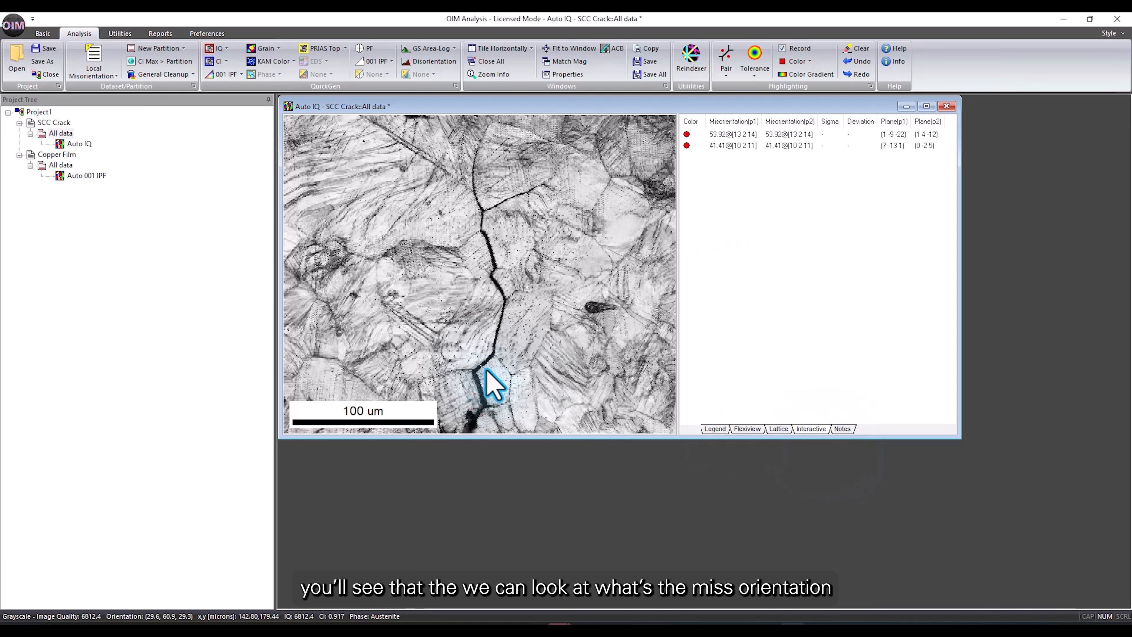
Record misorientations for point pairs straddling the crack, working upward along its full path on the image quality map.
{"action": "left_click", "coordinate": [488, 353]}
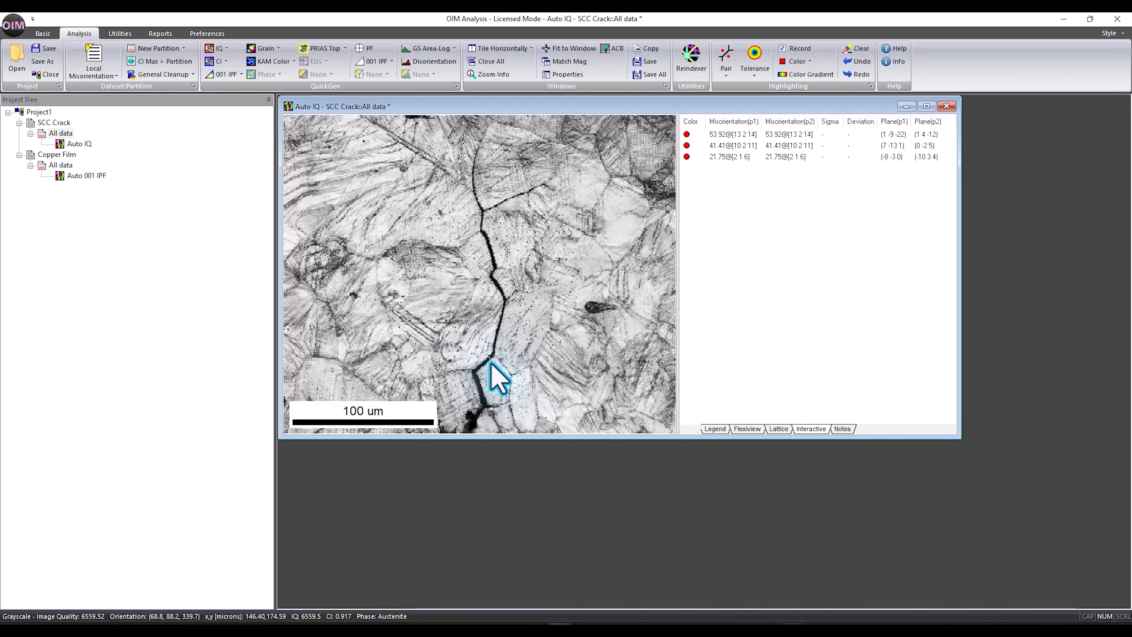
{"action": "left_click", "coordinate": [493, 353]}
{"action": "left_click", "coordinate": [492, 347]}
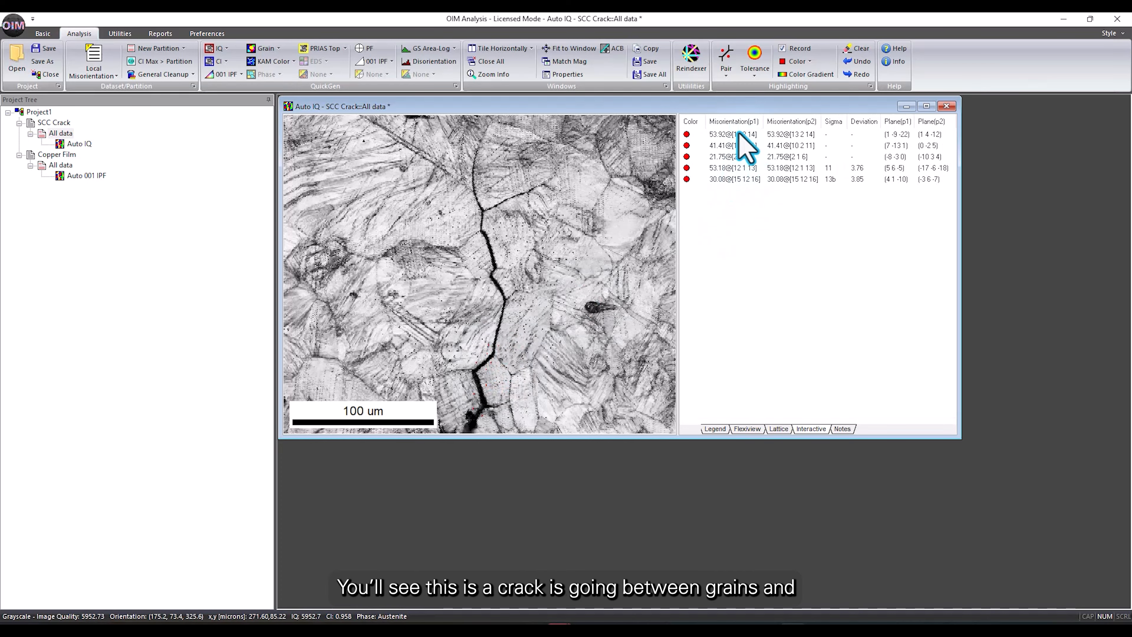
{"action": "left_click", "coordinate": [500, 333]}
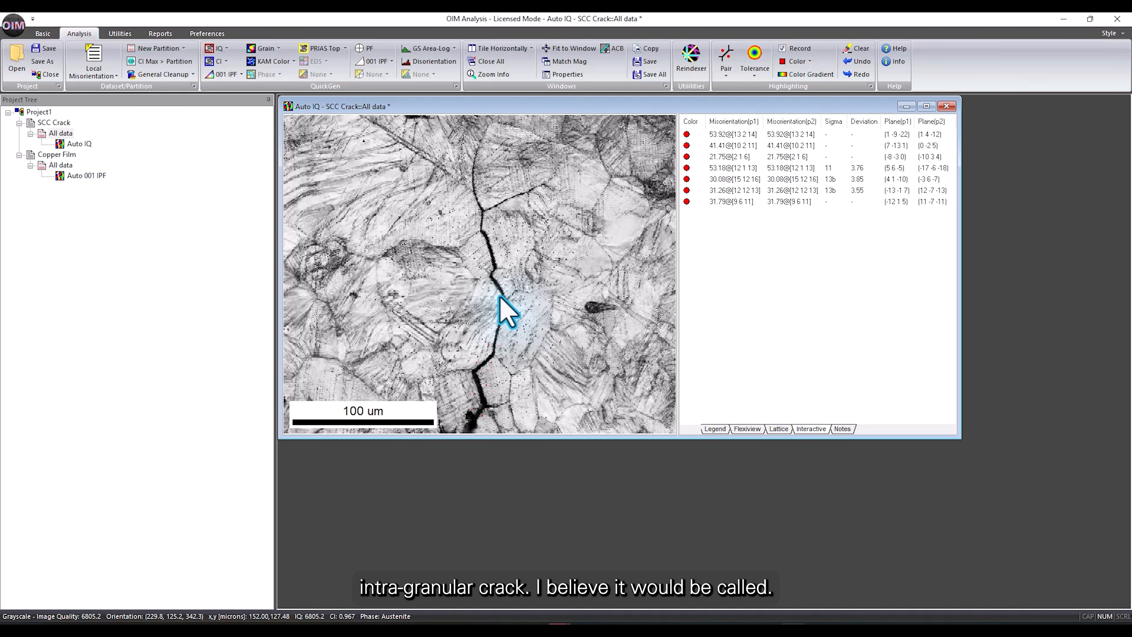
{"action": "left_click", "coordinate": [492, 271]}
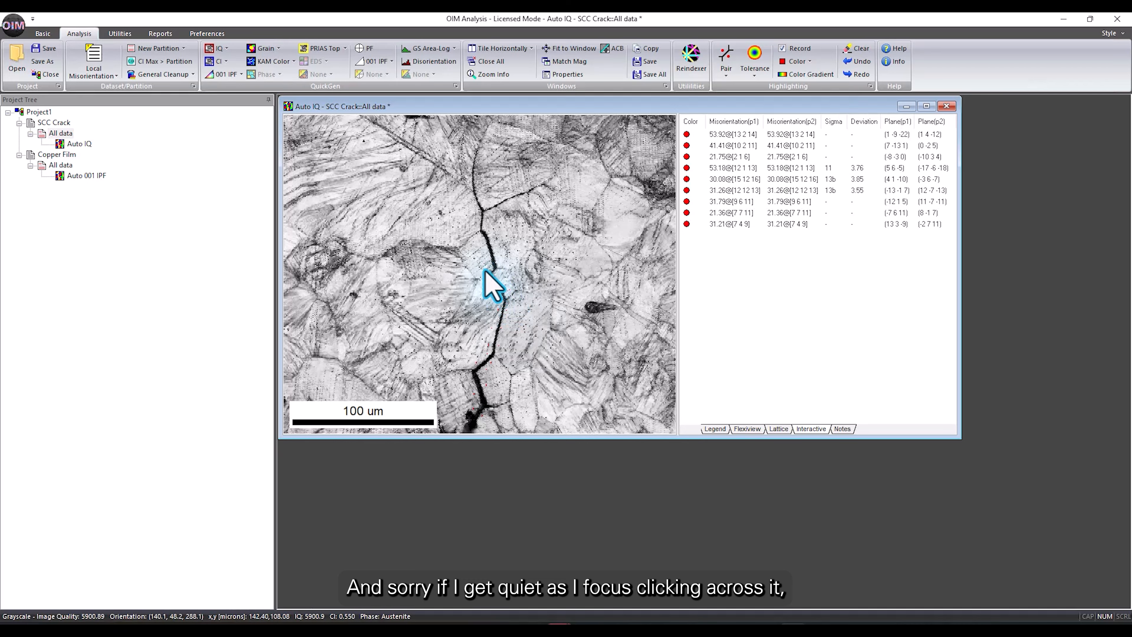
{"action": "left_click", "coordinate": [494, 272]}
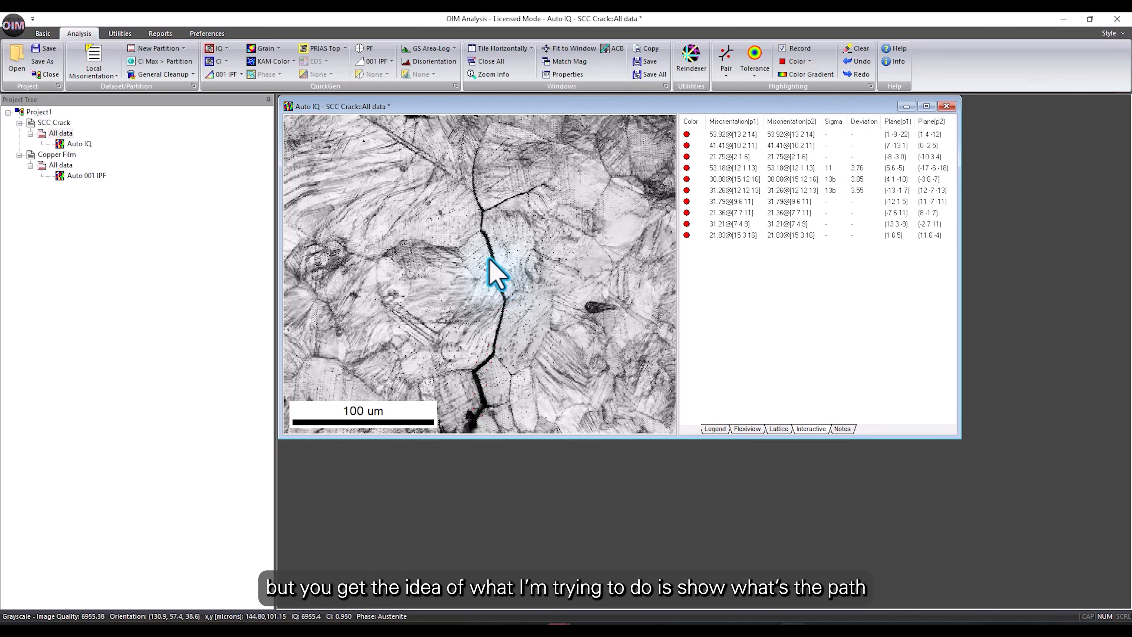
{"action": "left_click", "coordinate": [480, 251]}
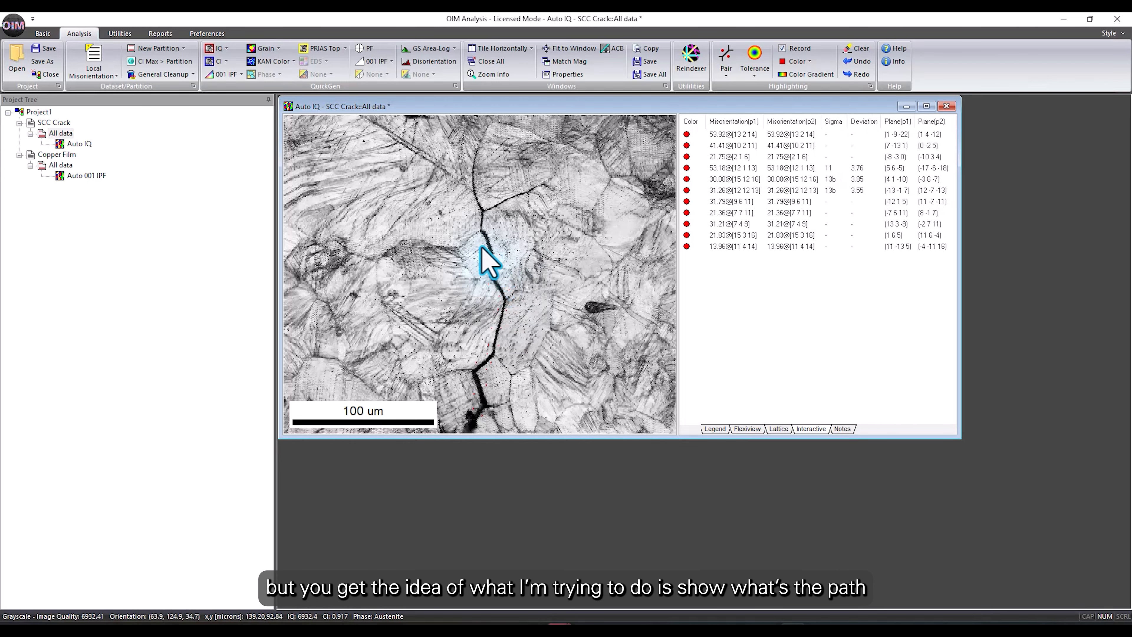
{"action": "left_click", "coordinate": [482, 236]}
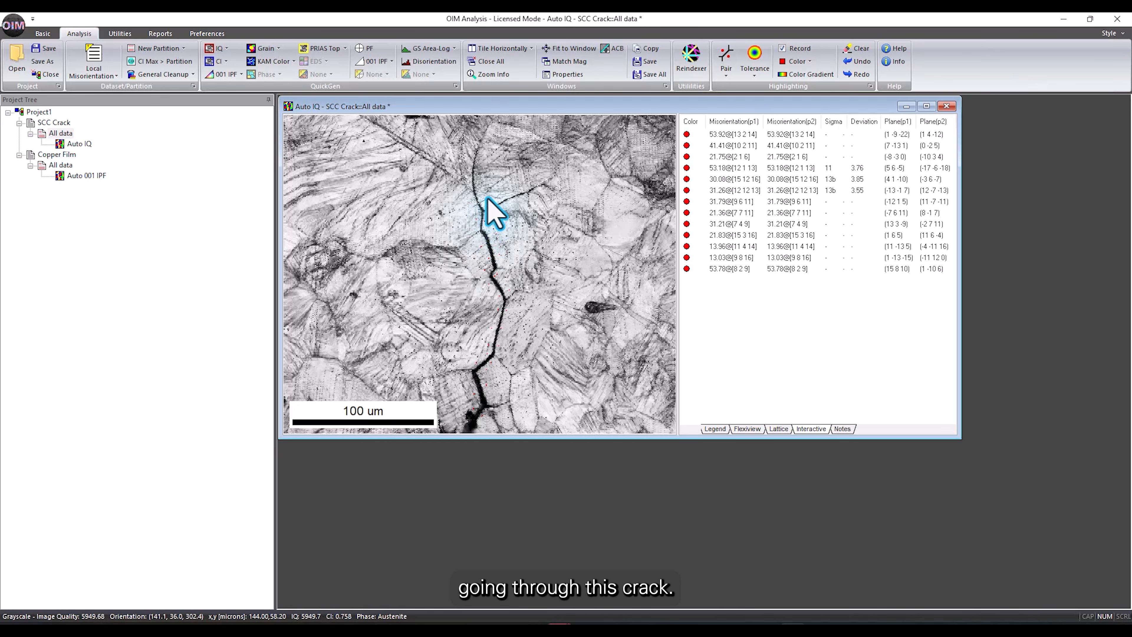
{"action": "left_click", "coordinate": [475, 191]}
{"action": "left_click", "coordinate": [470, 185]}
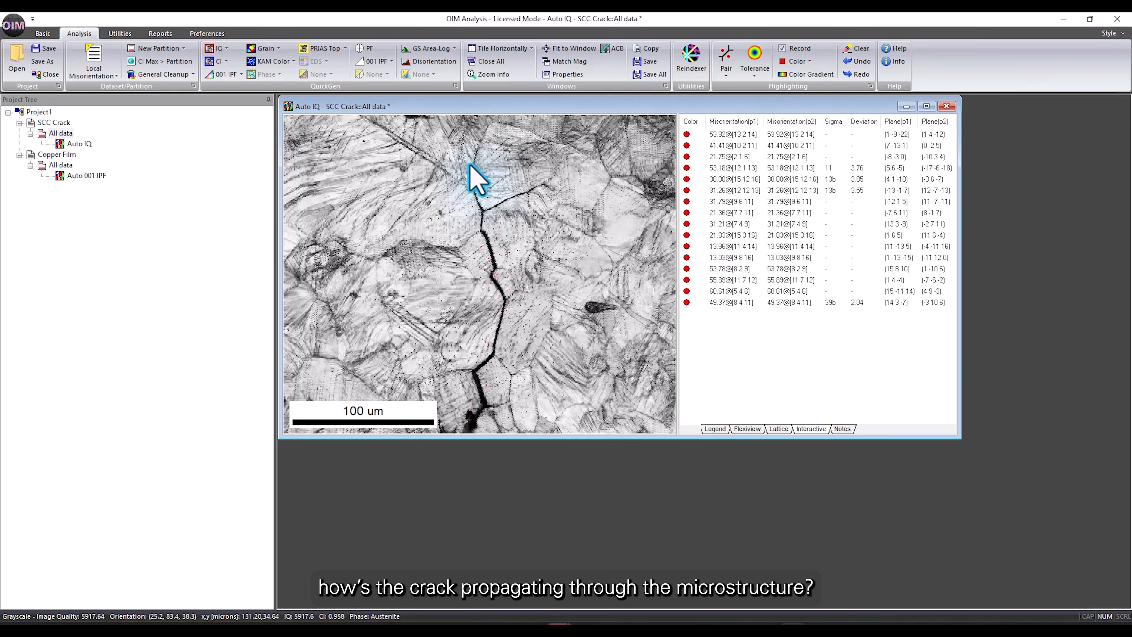
{"action": "left_click", "coordinate": [482, 167]}
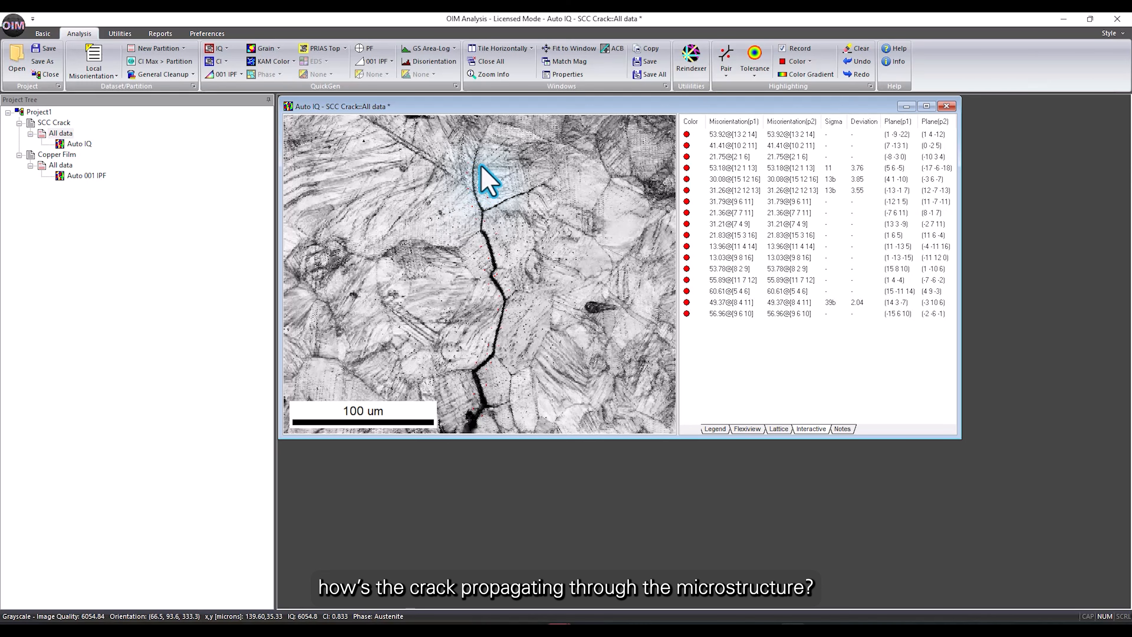
{"action": "left_click", "coordinate": [476, 152]}
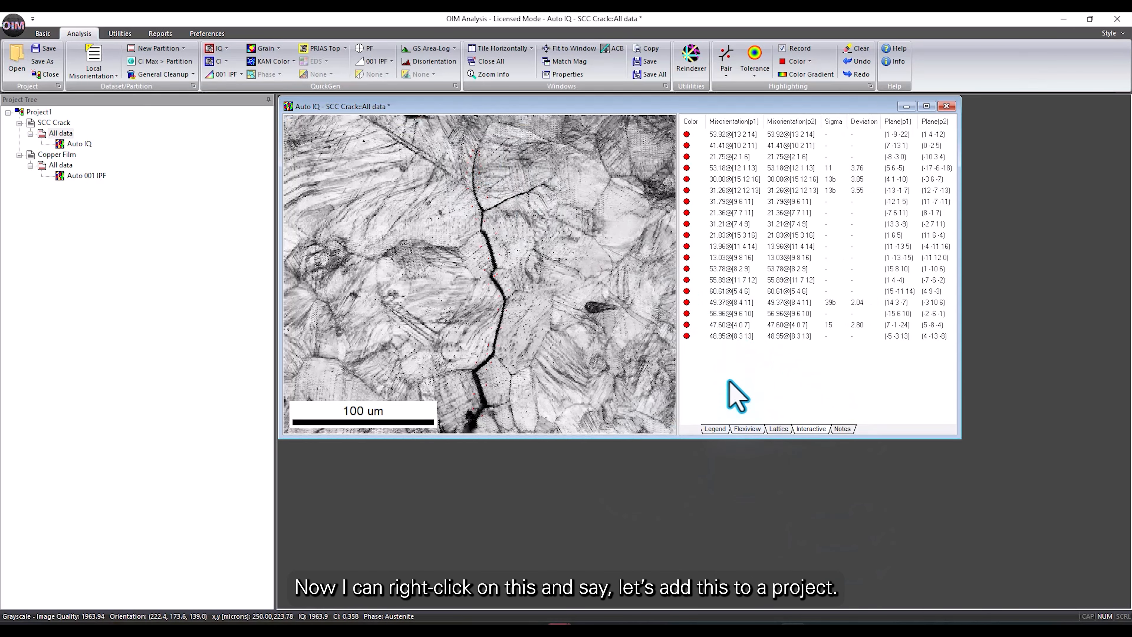
Add the recorded crack point pairs to the project as a dataset and generate its disorientation chart.
{"action": "right_click", "coordinate": [733, 350]}
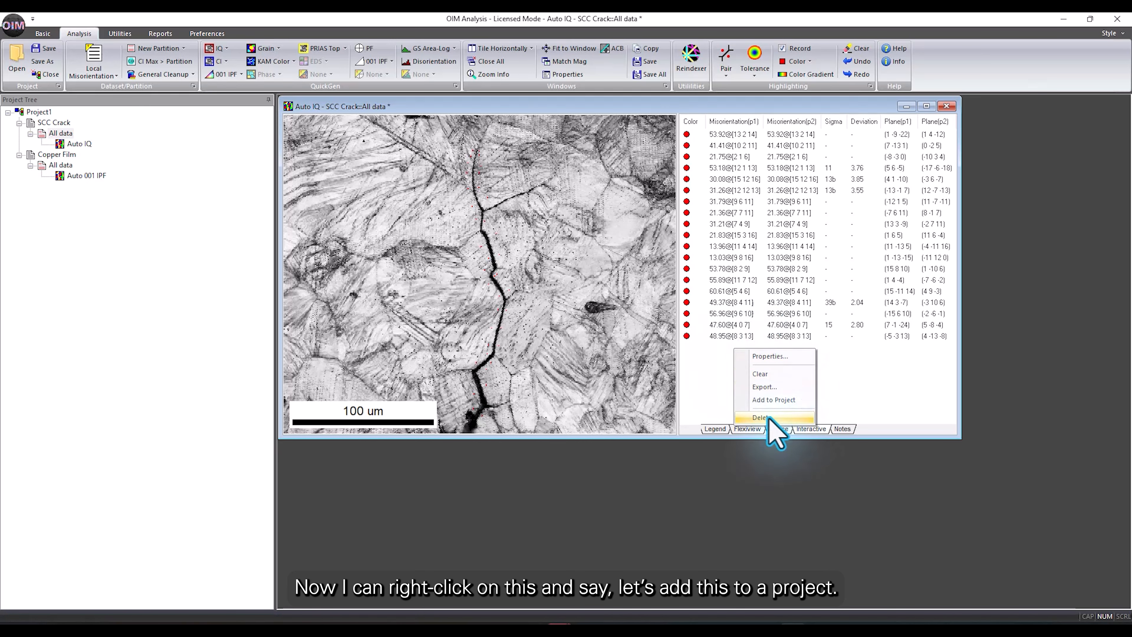
{"action": "left_click", "coordinate": [783, 400]}
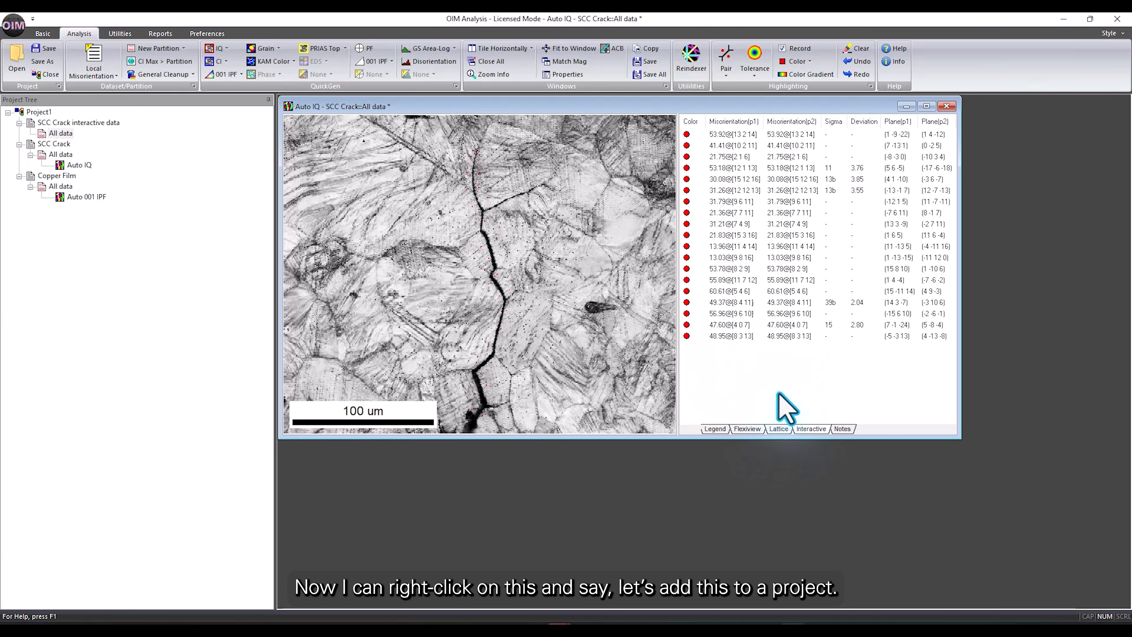
{"action": "left_click", "coordinate": [419, 64]}
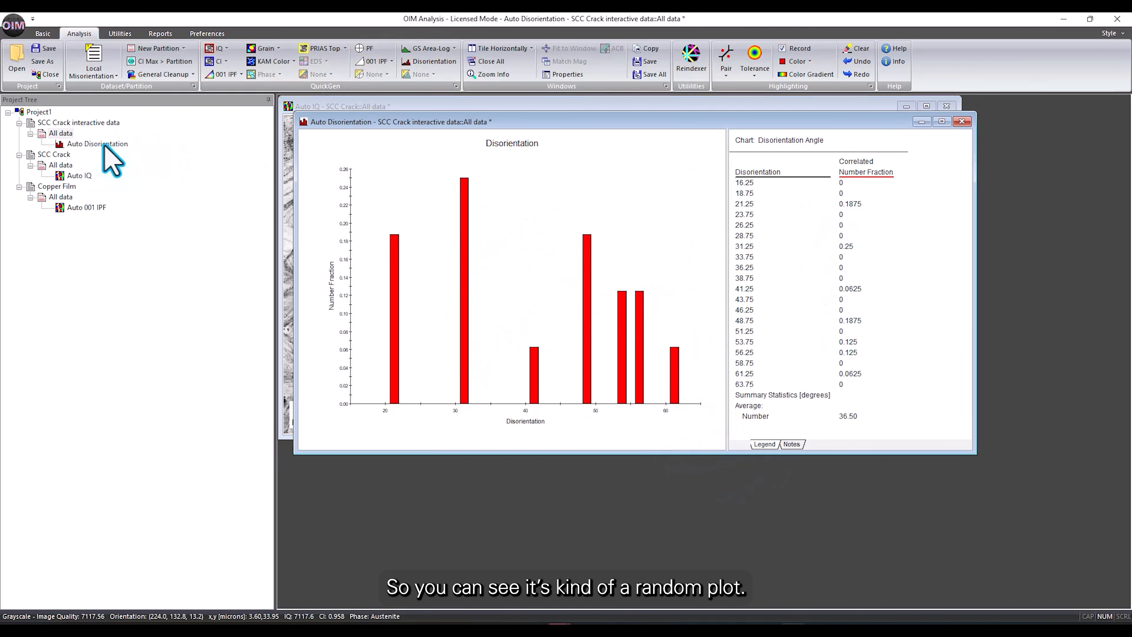
Generate the disorientation chart for the whole SCC Crack dataset, close the image quality map, and tile both charts side by side.
{"action": "left_click", "coordinate": [60, 165]}
{"action": "left_click", "coordinate": [428, 62]}
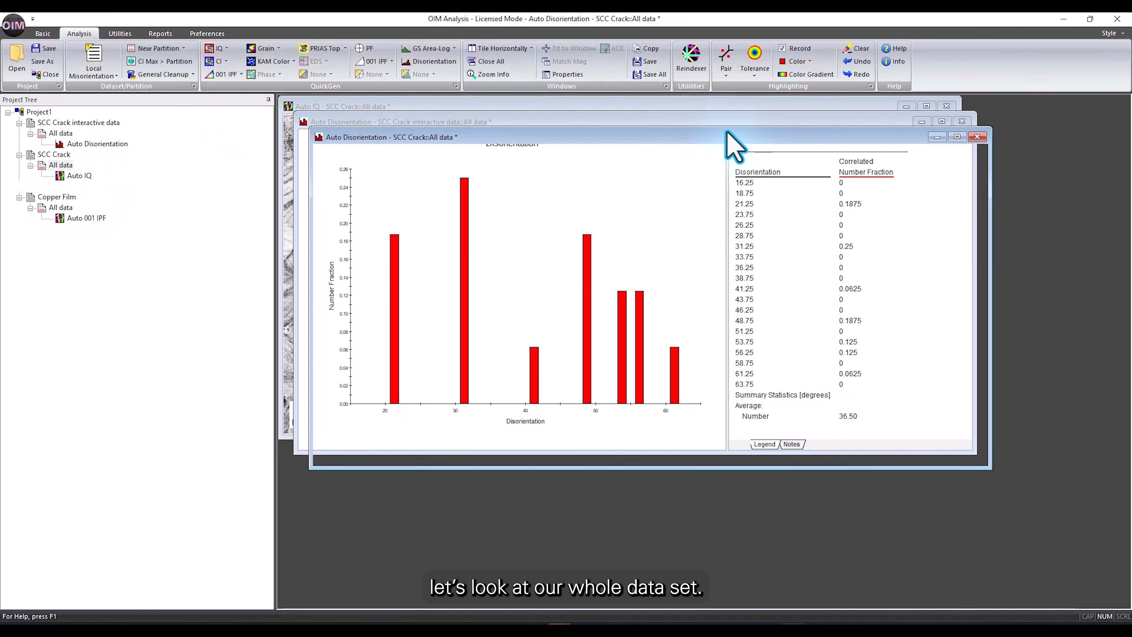
{"action": "mouse_move", "coordinate": [581, 142]}
{"action": "left_mouse_down"}
{"action": "mouse_move", "coordinate": [561, 360]}
{"action": "mouse_move", "coordinate": [609, 362]}
{"action": "left_mouse_up"}
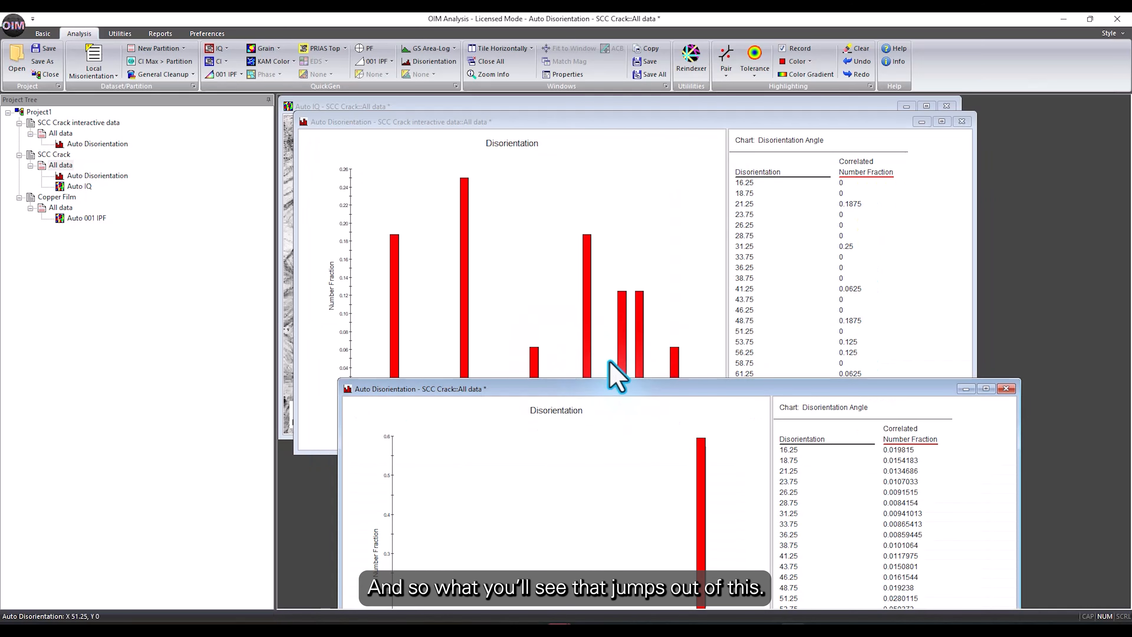
{"action": "left_click", "coordinate": [947, 106]}
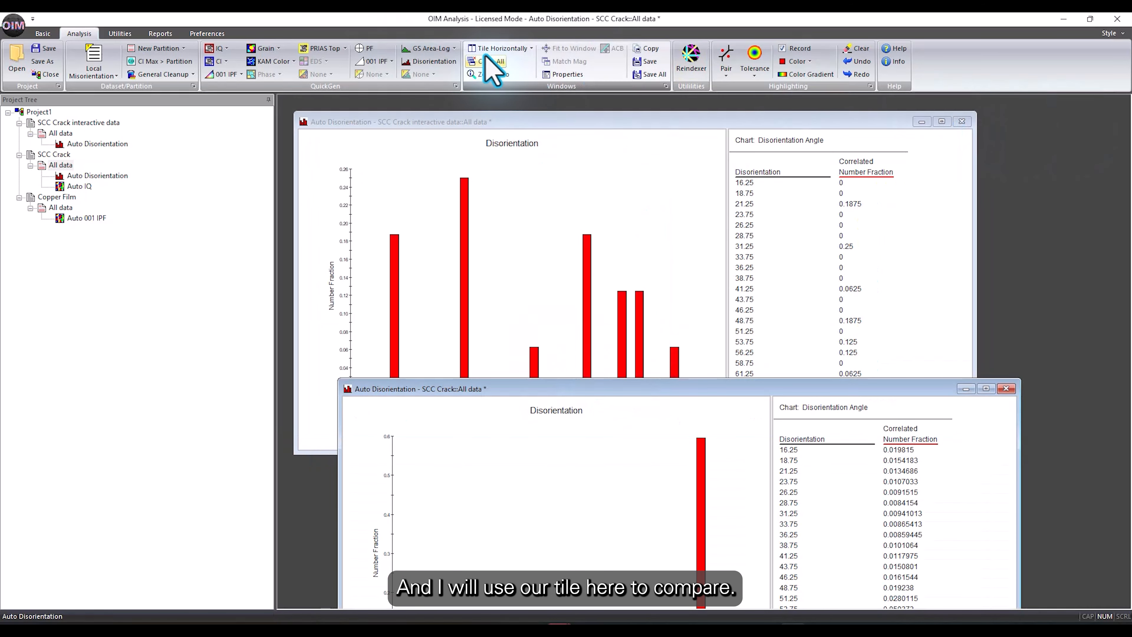
{"action": "left_click", "coordinate": [497, 49]}
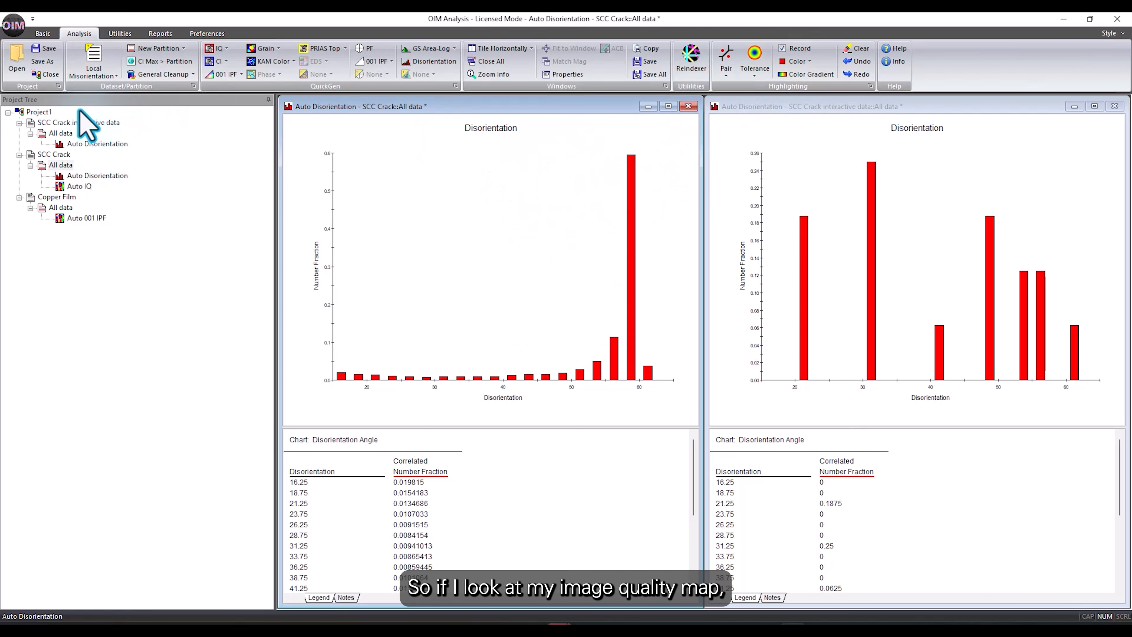
Reopen the image quality map of the full SCC Crack dataset.
{"action": "left_click", "coordinate": [74, 186]}
{"action": "double_click", "coordinate": [75, 186]}
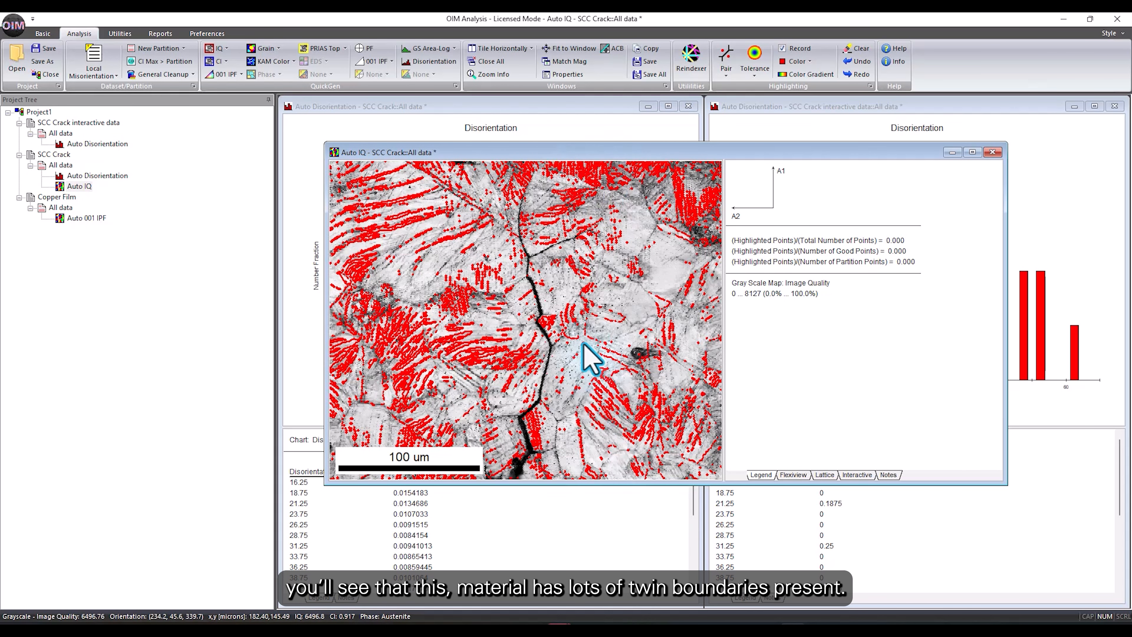
Bring the SCC Crack interactive data disorientation chart to the front, and generate an image quality map for all Copper Film data.
{"action": "left_click", "coordinate": [843, 107]}
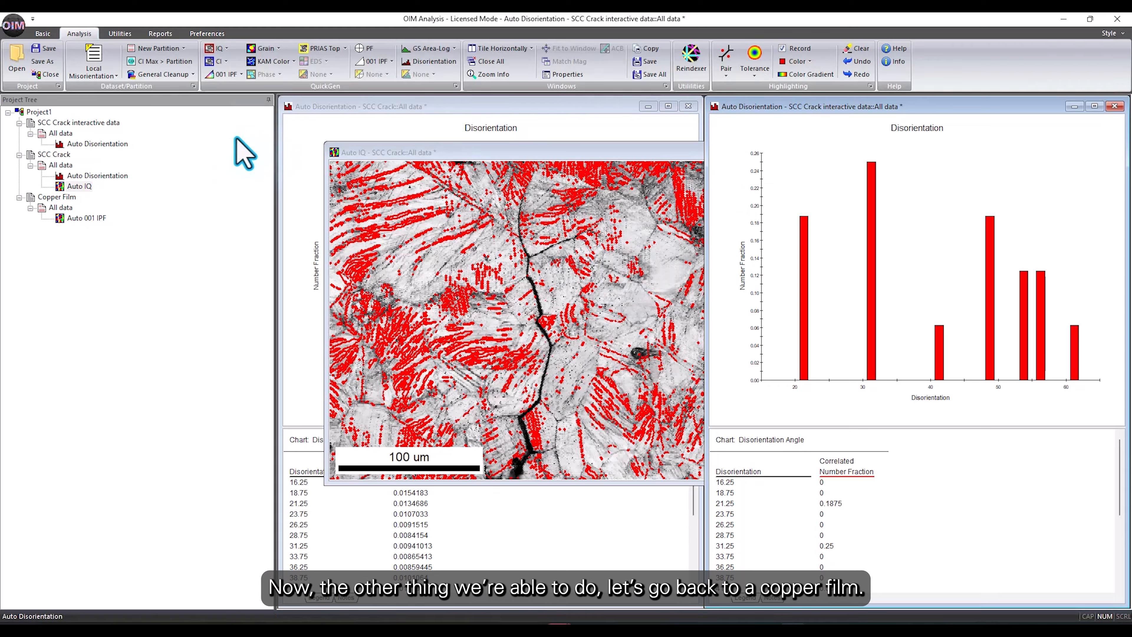
{"action": "left_click", "coordinate": [67, 208]}
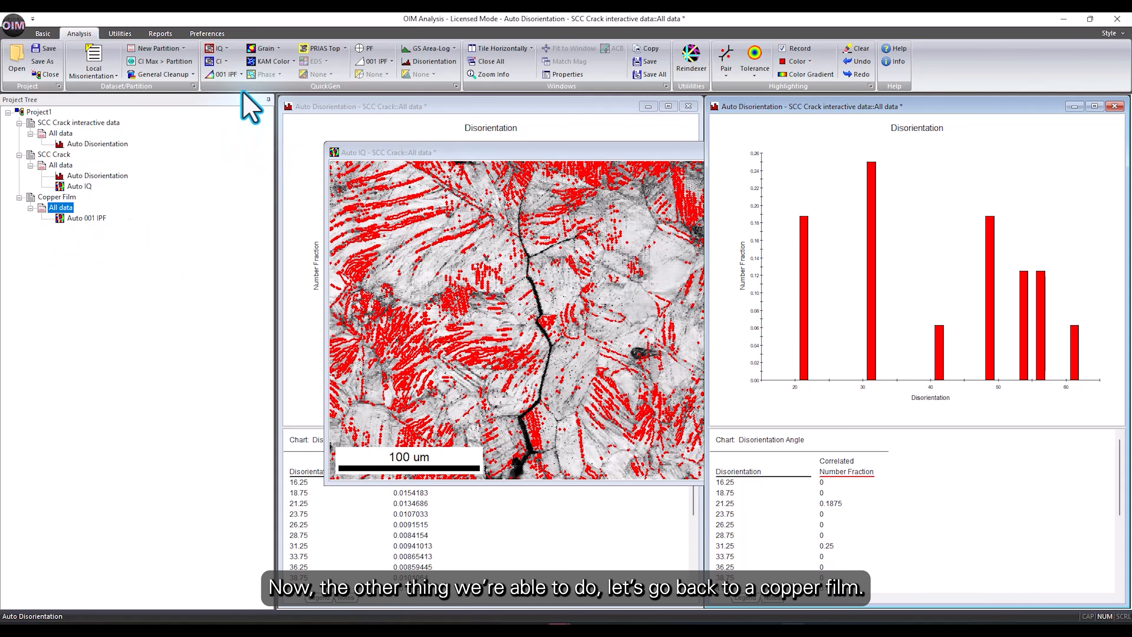
{"action": "left_click", "coordinate": [216, 48]}
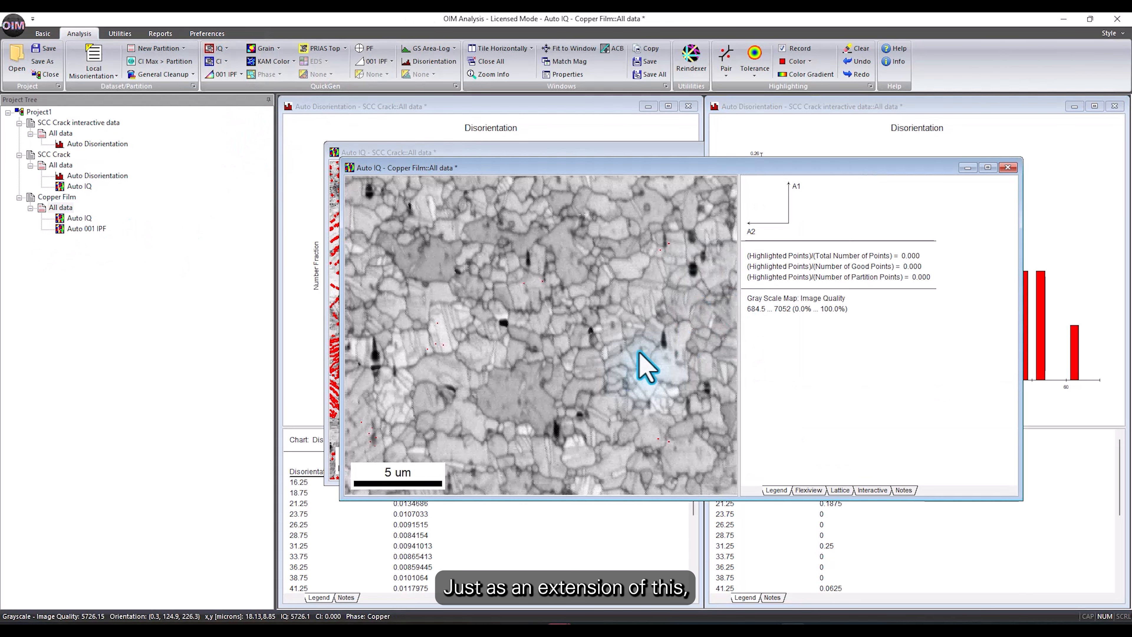
Set the highlighting mode to Triplet and pick the three grains around a triple junction beside the dark elongated spot on the Copper Film map.
{"action": "left_click", "coordinate": [728, 74]}
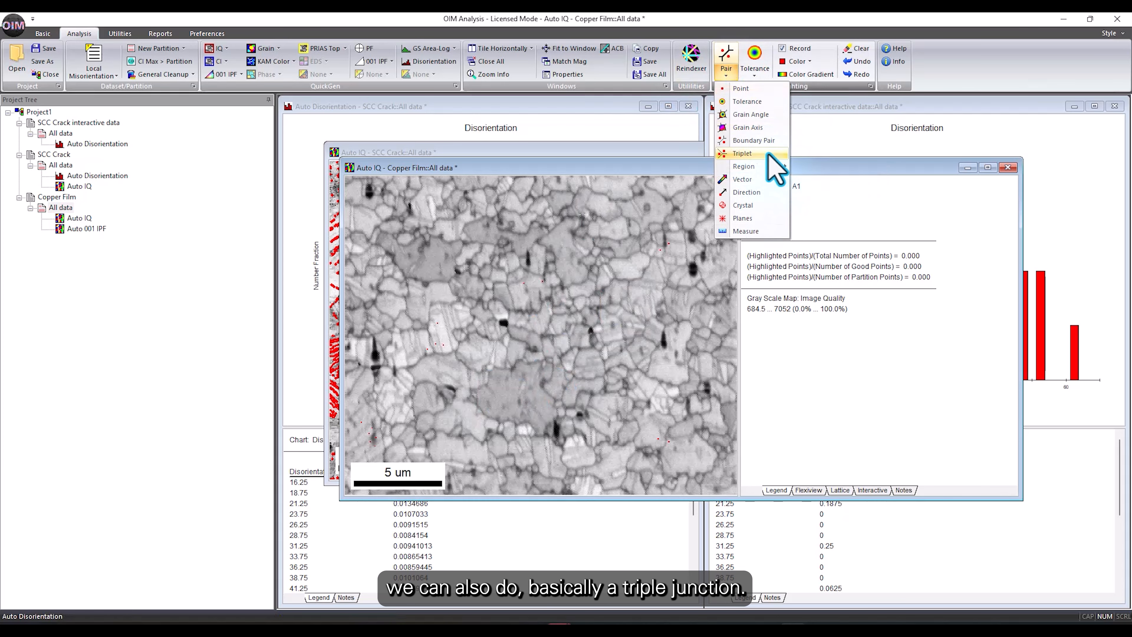
{"action": "left_click", "coordinate": [753, 153]}
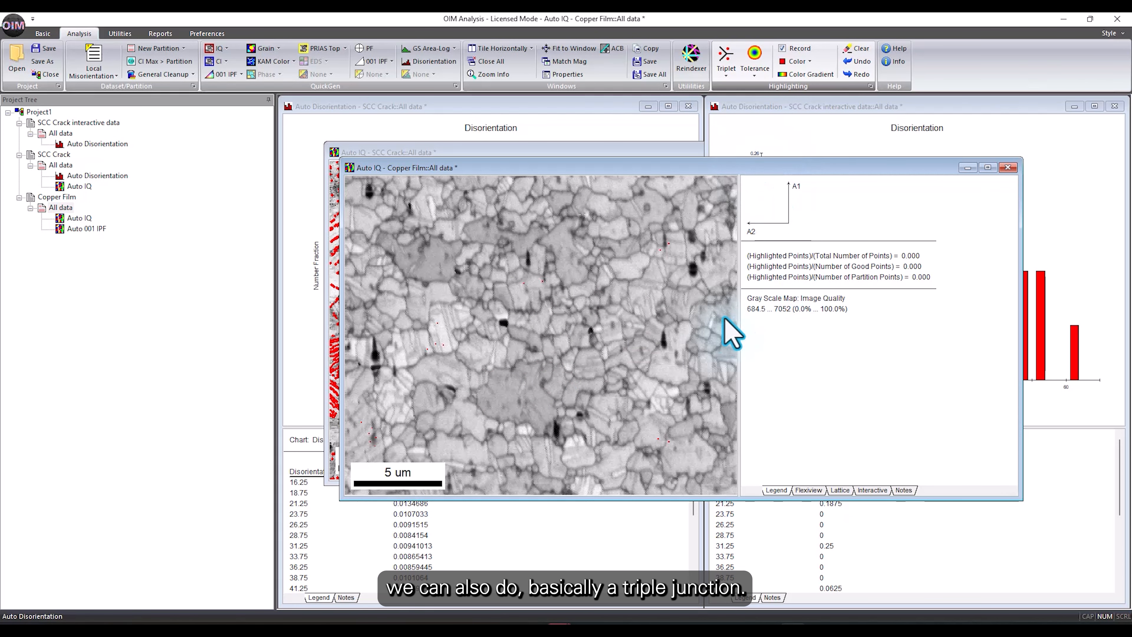
{"action": "left_click", "coordinate": [659, 340]}
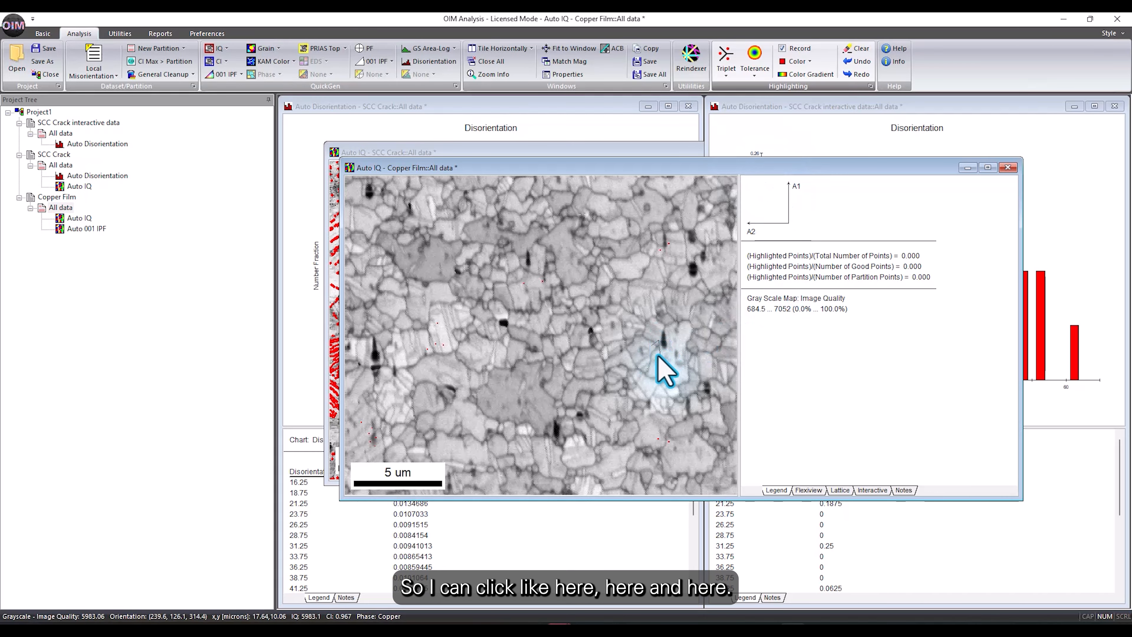
Examine the interactive data recorded for the triplet, covering the misorientations across all three boundaries of the triple junction.
{"action": "left_click", "coordinate": [872, 490]}
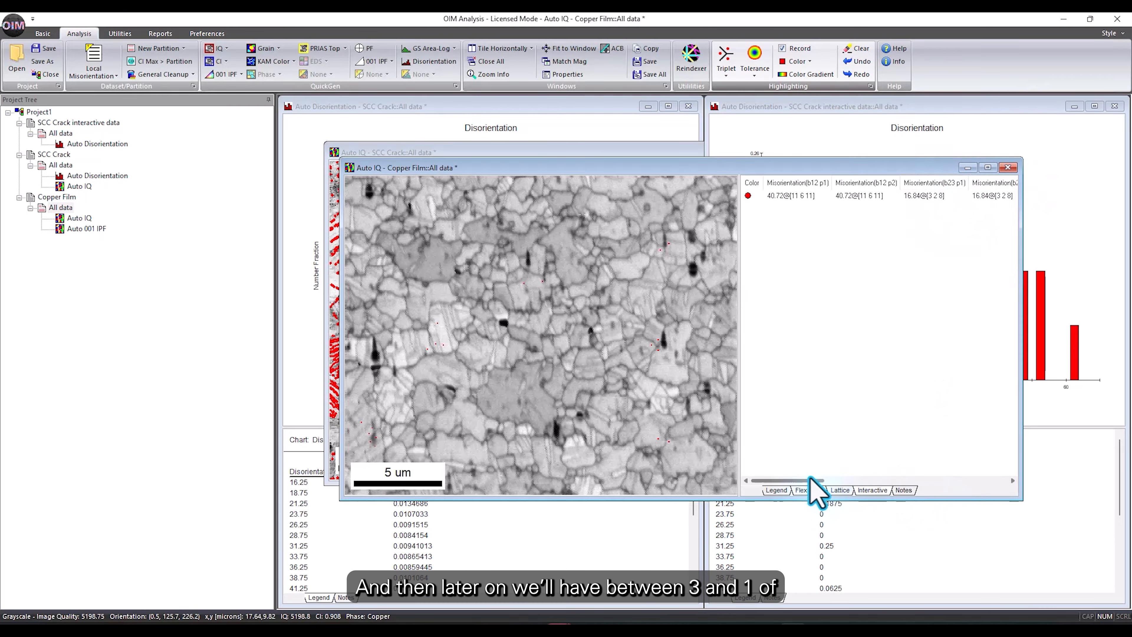
{"action": "left_click_drag", "start_coordinate": [801, 480], "coordinate": [852, 480]}
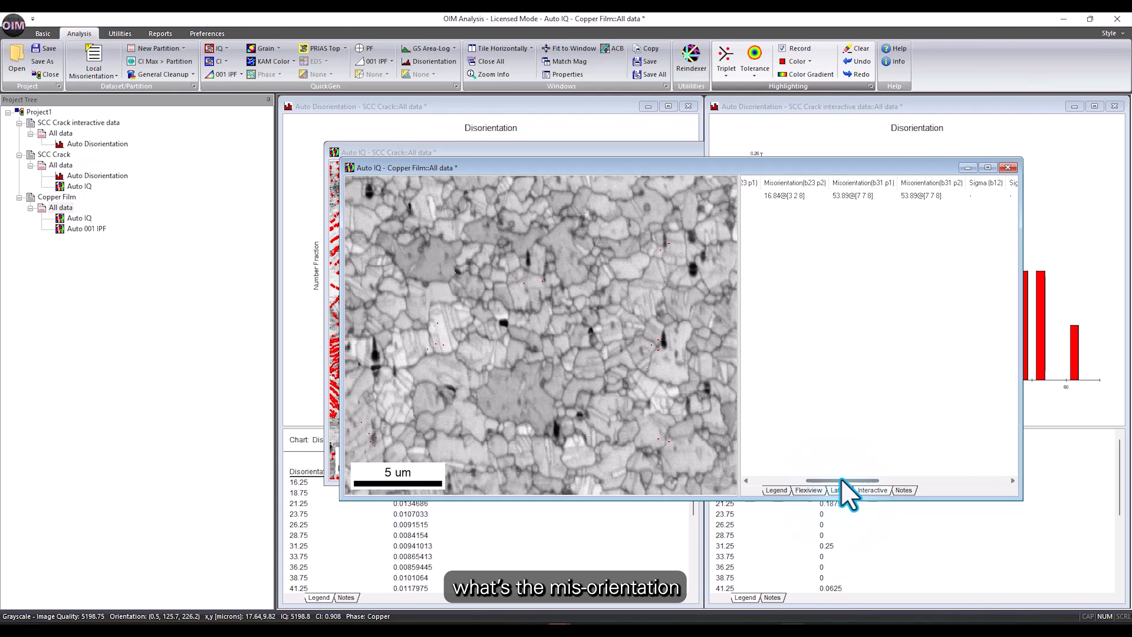
{"action": "left_click_drag", "start_coordinate": [842, 480], "coordinate": [736, 479]}
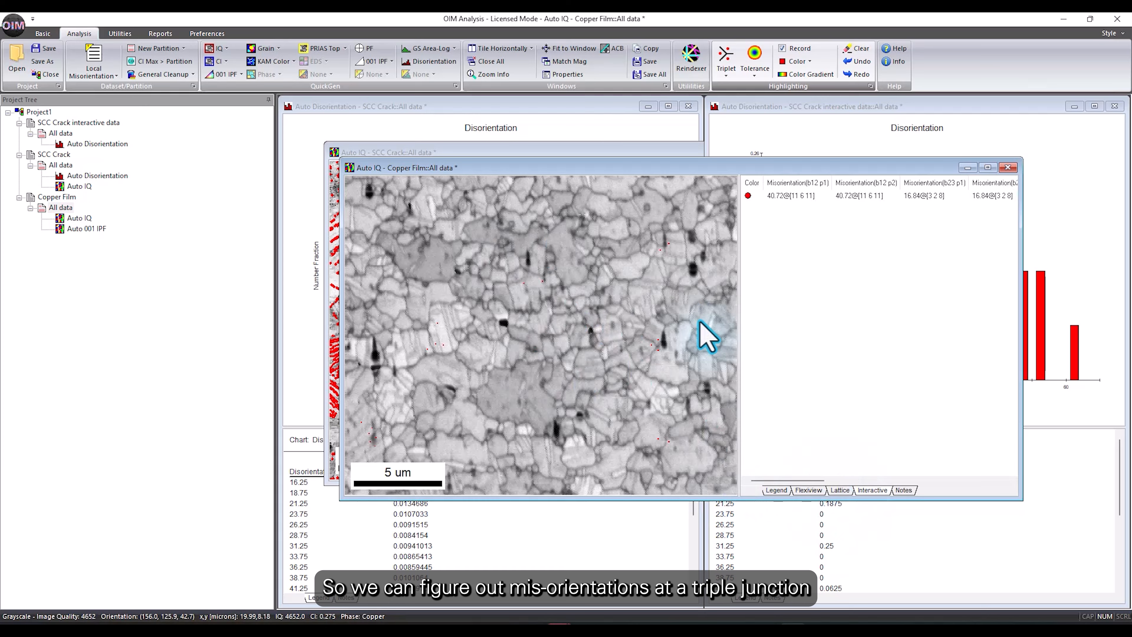